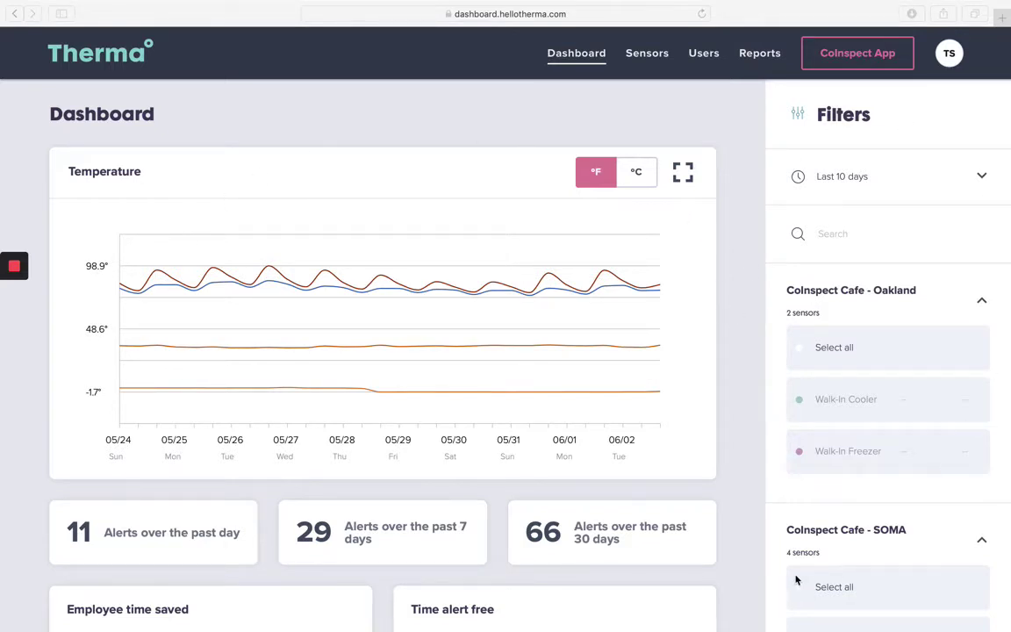
Look over the dashboard and check the Last 10 days time range, leaving it unchanged.
{"action": "scroll", "coordinate": [792, 580], "scroll_direction": "down", "scroll_amount": 10}
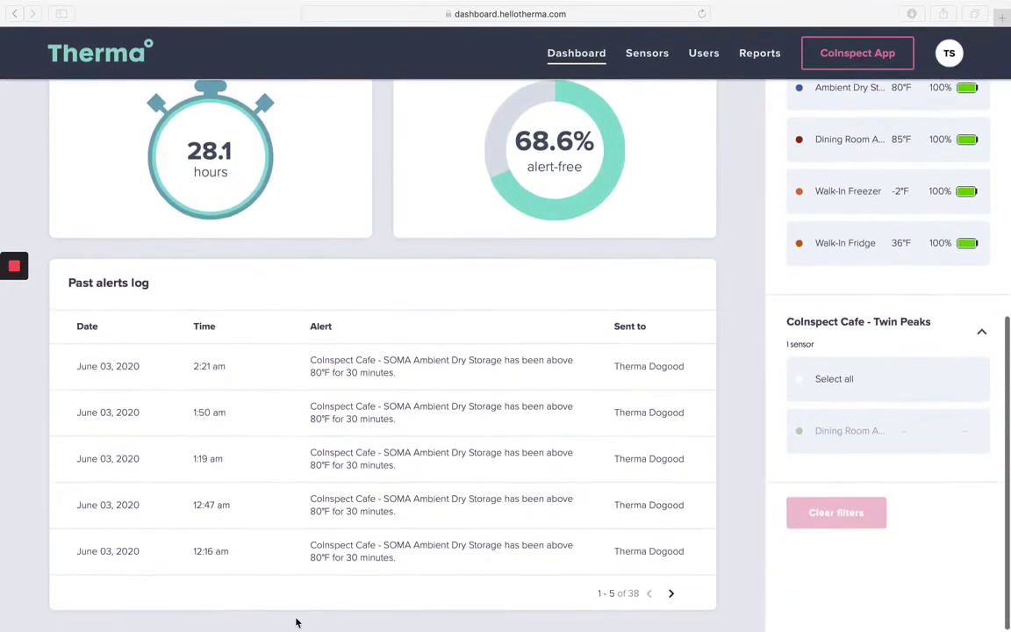
{"action": "scroll", "coordinate": [745, 263], "scroll_direction": "up", "scroll_amount": 10}
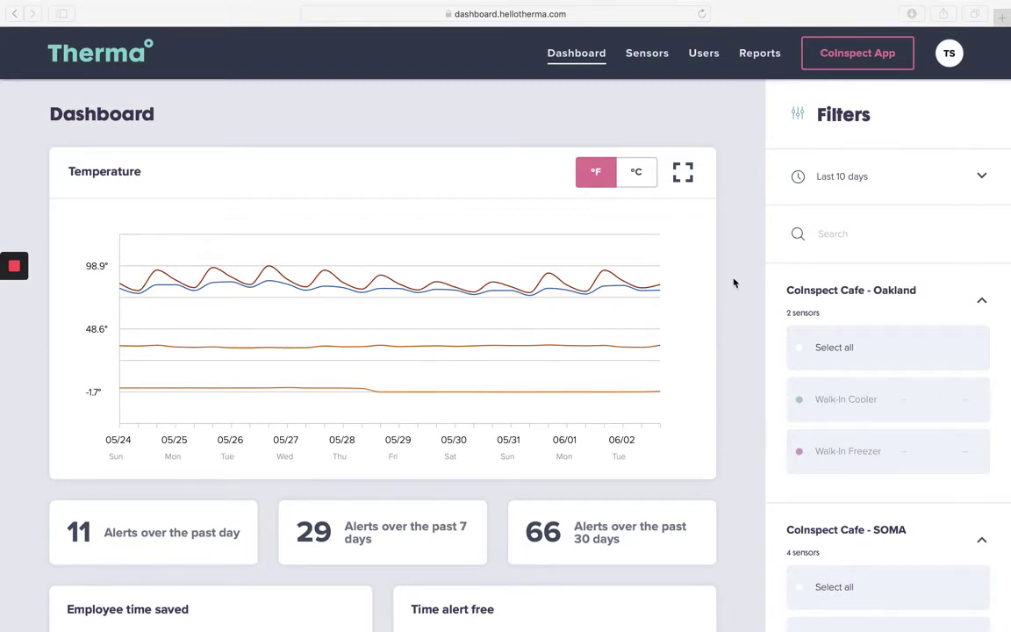
{"action": "left_click", "coordinate": [841, 180]}
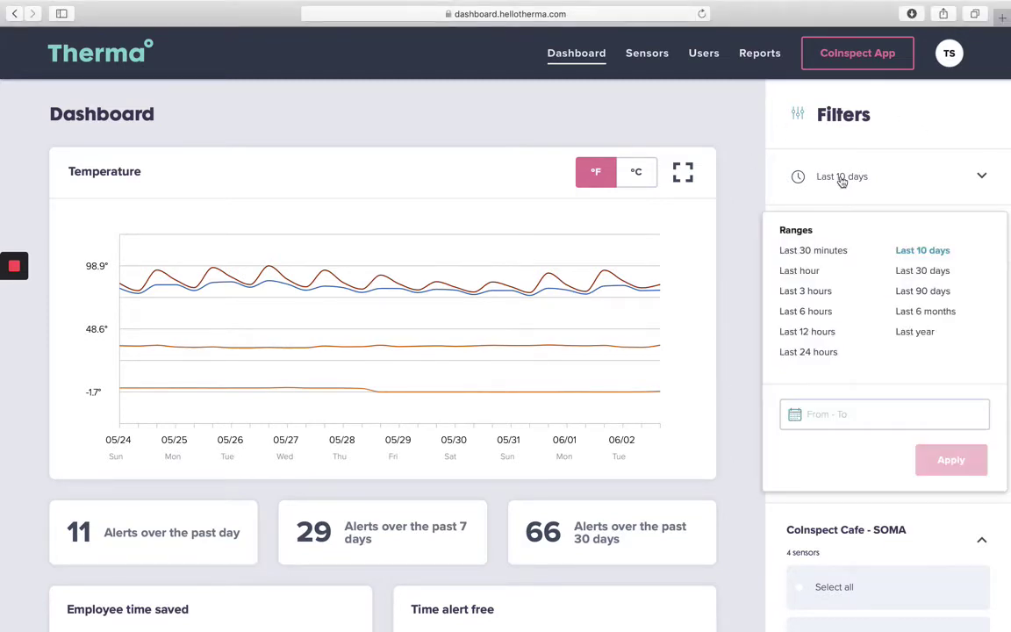
{"action": "left_click", "coordinate": [841, 180]}
Filter to the Ambient Dry Storage and Dining Room sensors and review the 97.8% alert-free results.
{"action": "scroll", "coordinate": [831, 276], "scroll_direction": "down", "scroll_amount": 5}
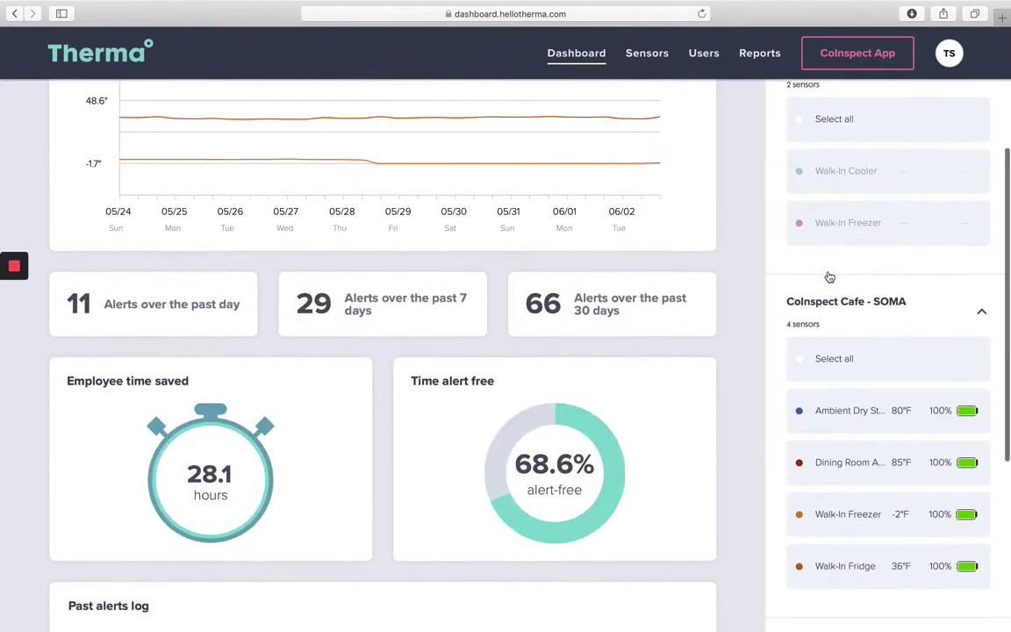
{"action": "left_click", "coordinate": [850, 423]}
{"action": "left_click", "coordinate": [839, 453]}
{"action": "scroll", "coordinate": [768, 341], "scroll_direction": "up", "scroll_amount": 3}
{"action": "scroll", "coordinate": [768, 341], "scroll_direction": "down", "scroll_amount": 4}
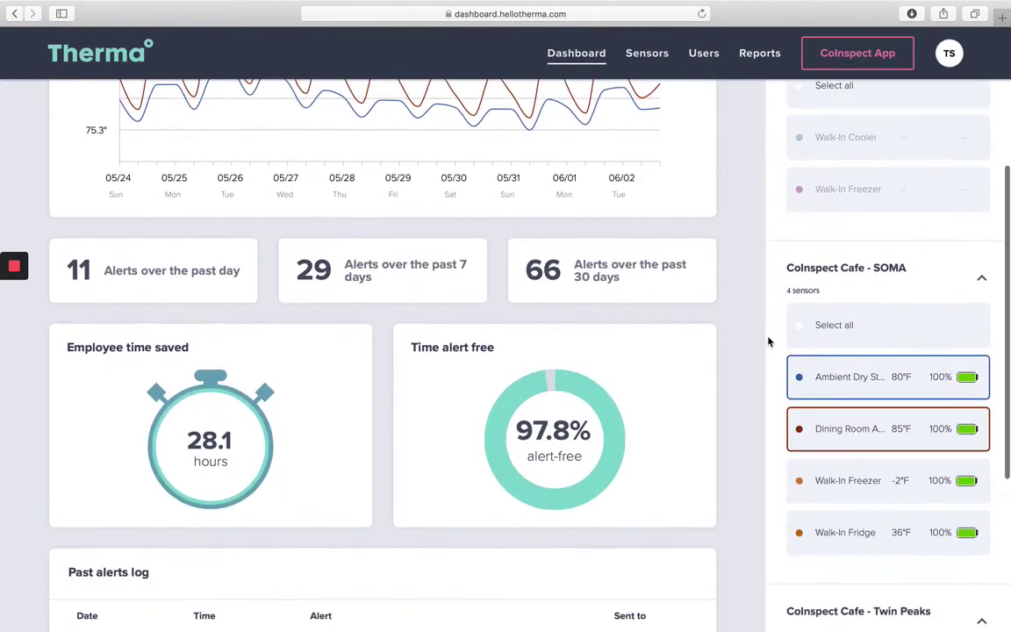
{"action": "scroll", "coordinate": [767, 340], "scroll_direction": "down", "scroll_amount": 2}
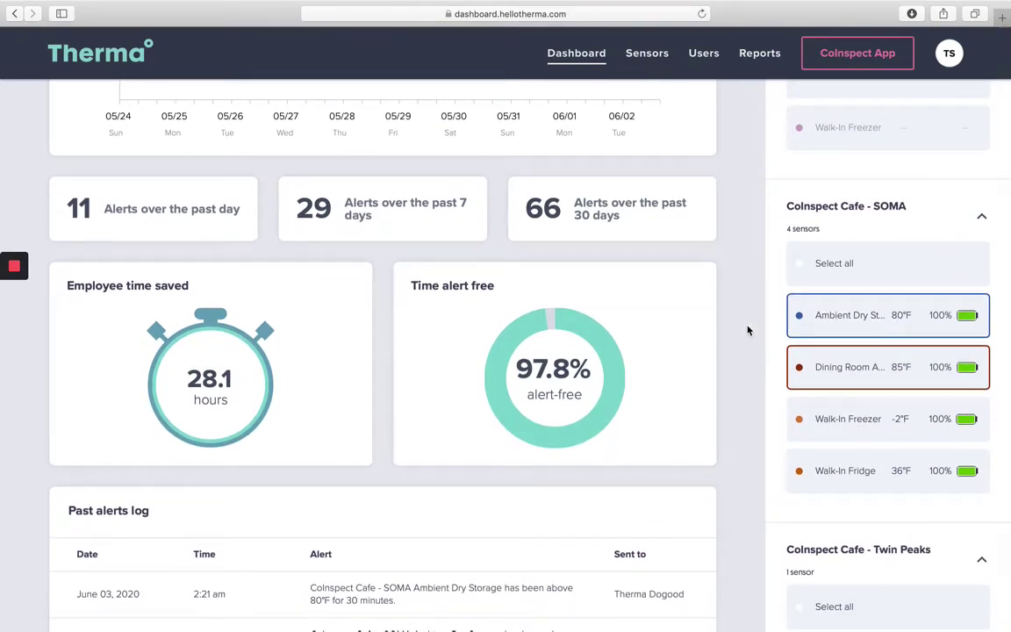
{"action": "scroll", "coordinate": [747, 330], "scroll_direction": "up", "scroll_amount": 5}
{"action": "scroll", "coordinate": [748, 330], "scroll_direction": "down", "scroll_amount": 6}
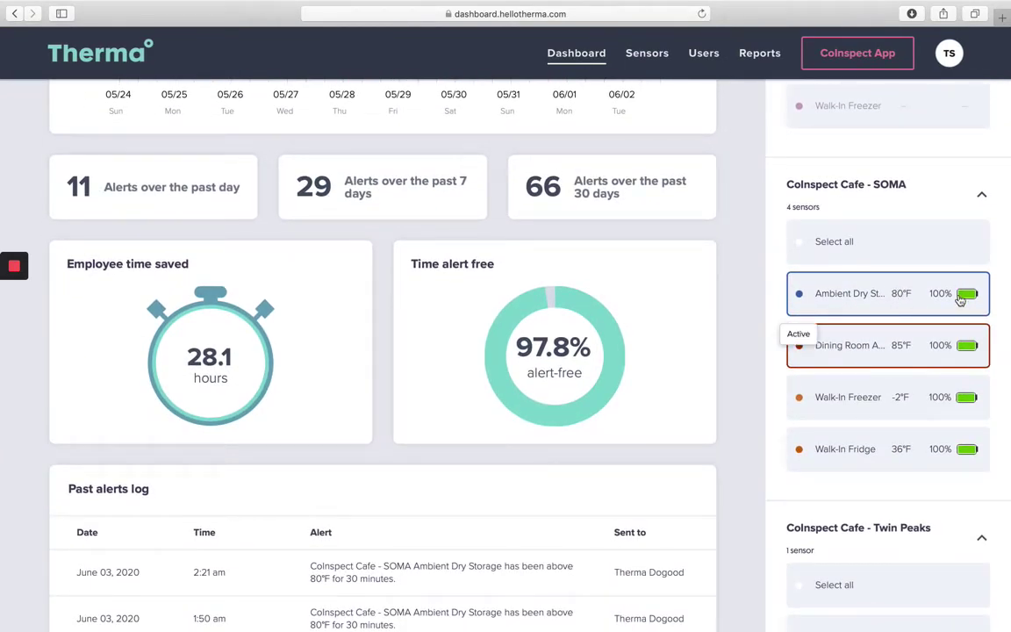
{"action": "scroll", "coordinate": [751, 344], "scroll_direction": "down", "scroll_amount": 5}
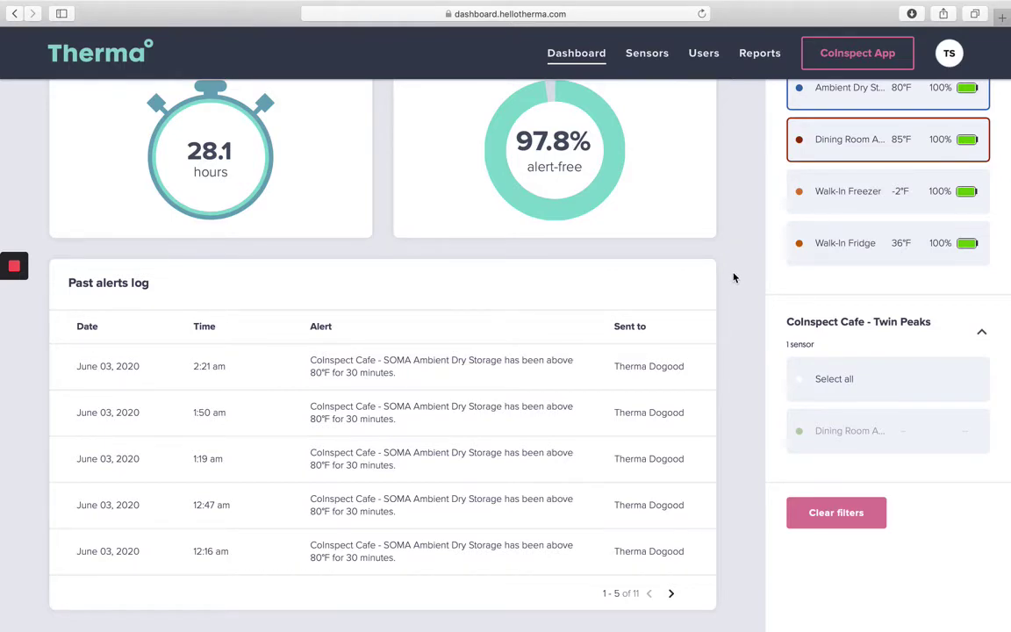
{"action": "scroll", "coordinate": [734, 278], "scroll_direction": "up", "scroll_amount": 10}
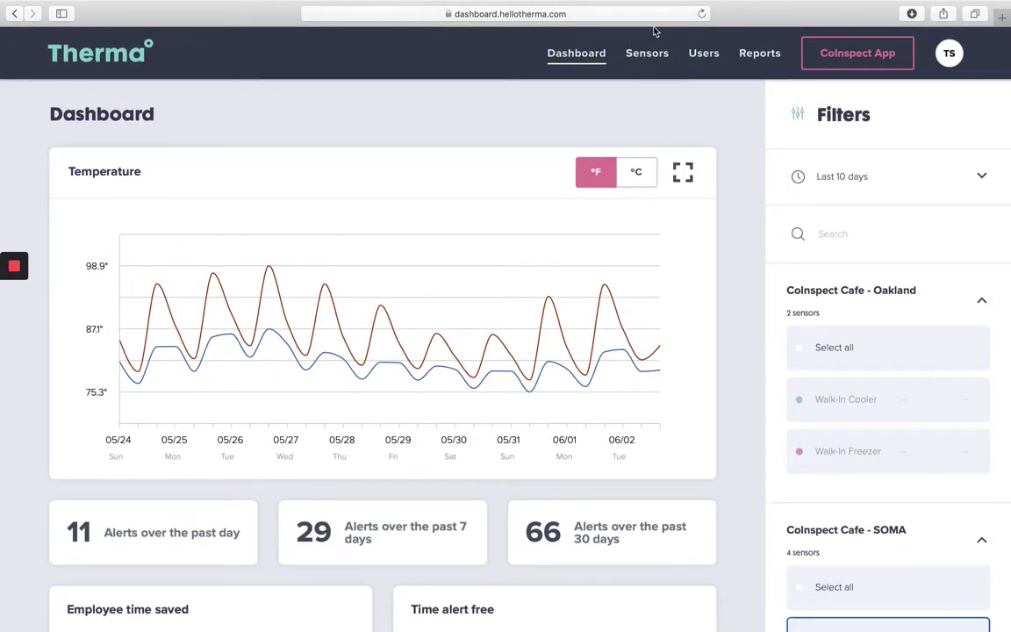
On the Sensors page, expand SOMA and Ambient Dry Storage to reveal its two alerts.
{"action": "left_click", "coordinate": [647, 55]}
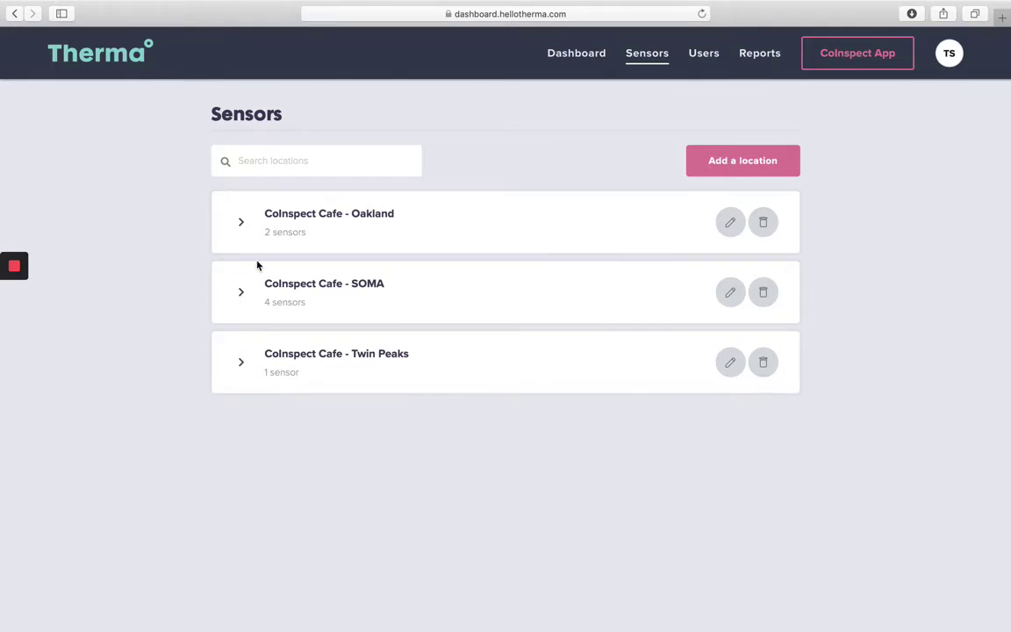
{"action": "left_click", "coordinate": [323, 293]}
{"action": "scroll", "coordinate": [324, 293], "scroll_direction": "down", "scroll_amount": 3}
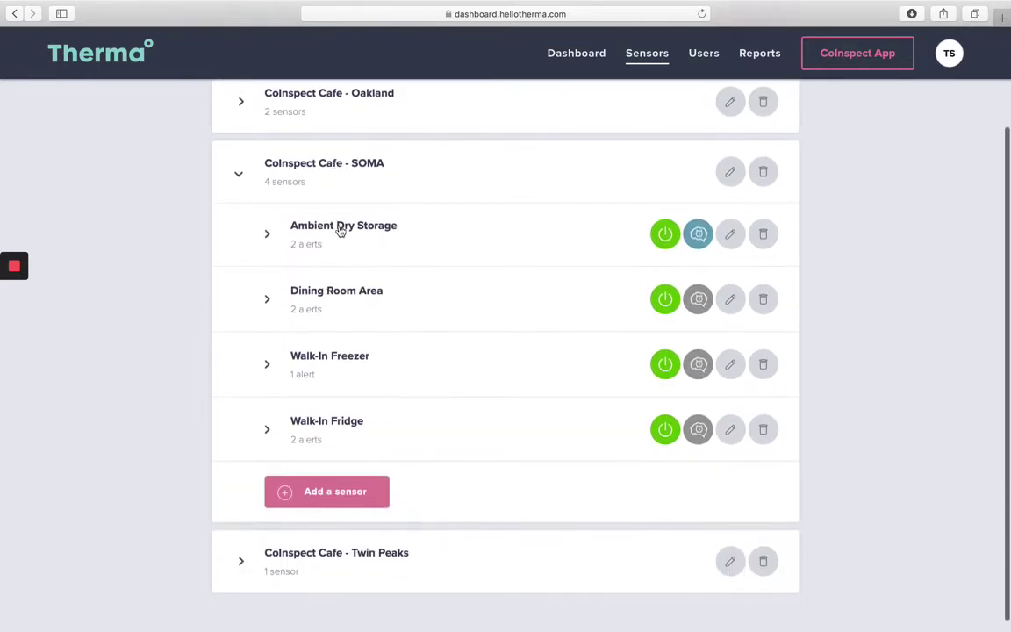
{"action": "left_click", "coordinate": [343, 228]}
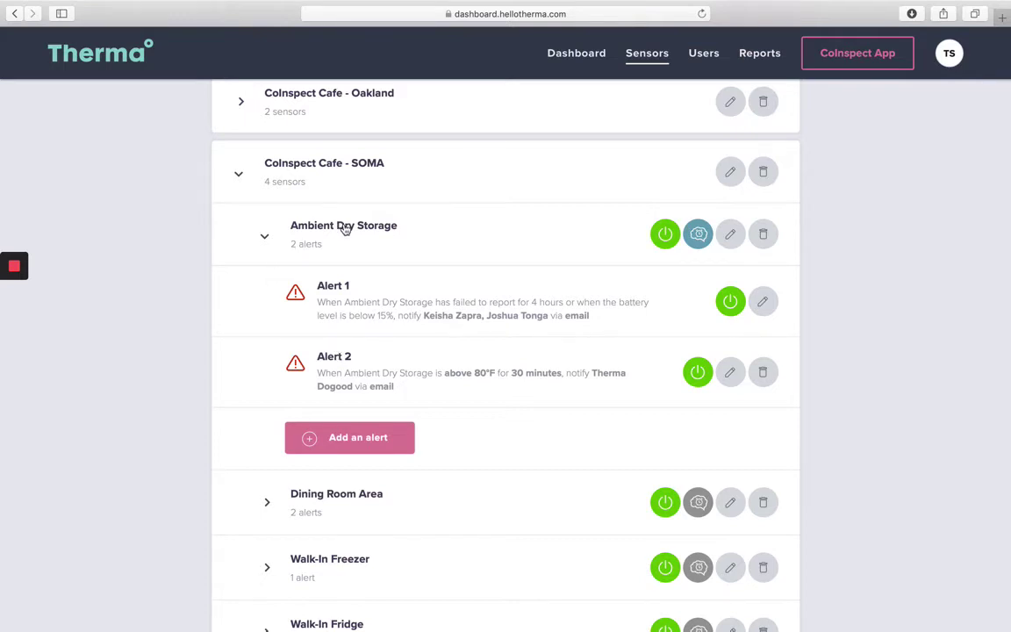
Add a draft Alert 3 to Ambient Dry Storage (above, 30 minutes, email) and review its fields.
{"action": "left_click", "coordinate": [382, 442]}
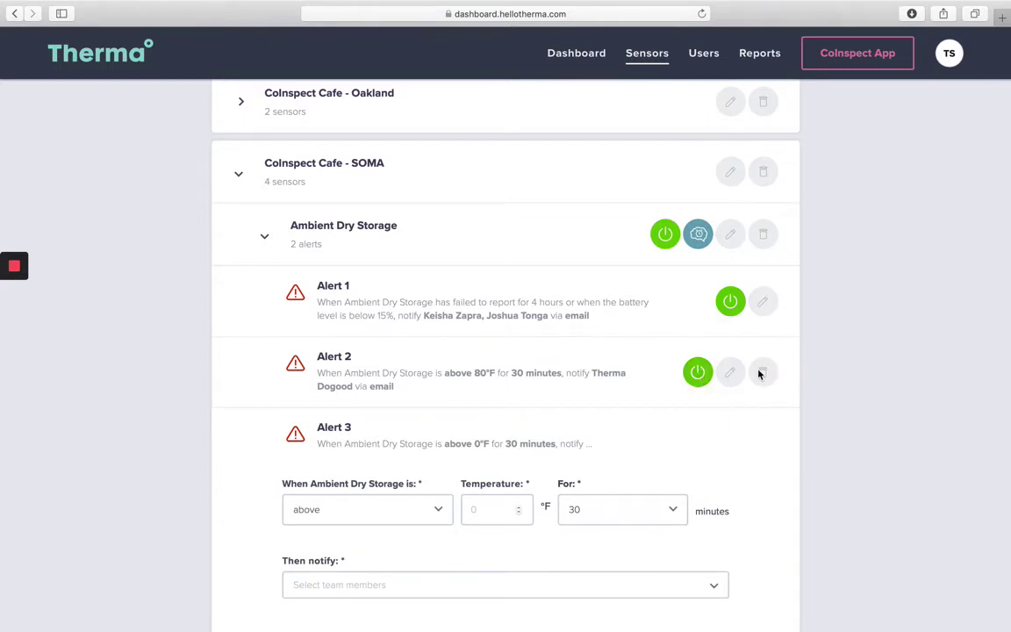
{"action": "scroll", "coordinate": [760, 375], "scroll_direction": "down", "scroll_amount": 5}
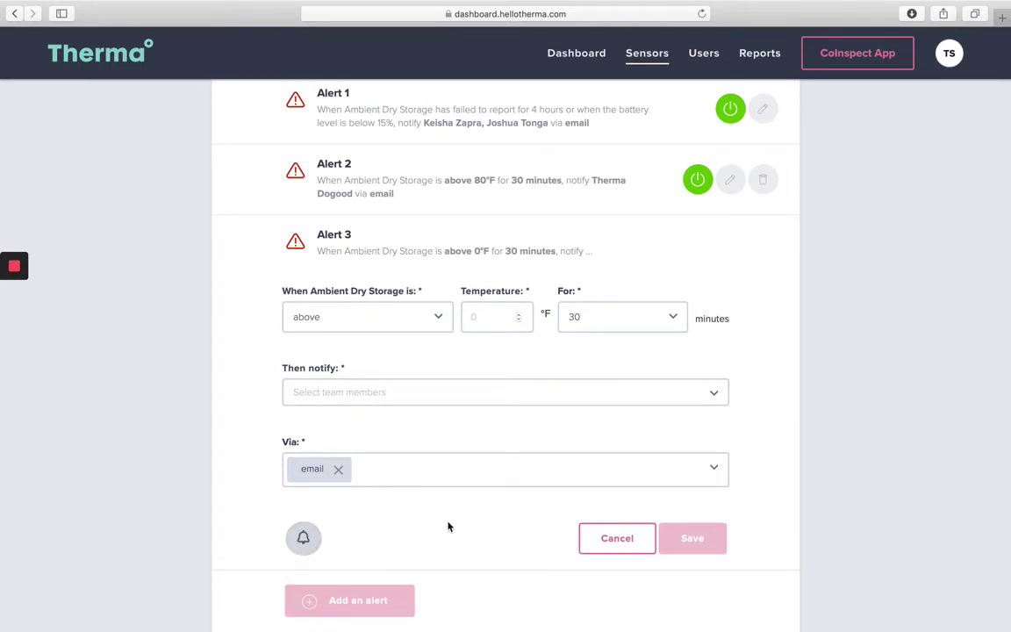
{"action": "scroll", "coordinate": [448, 526], "scroll_direction": "up", "scroll_amount": 5}
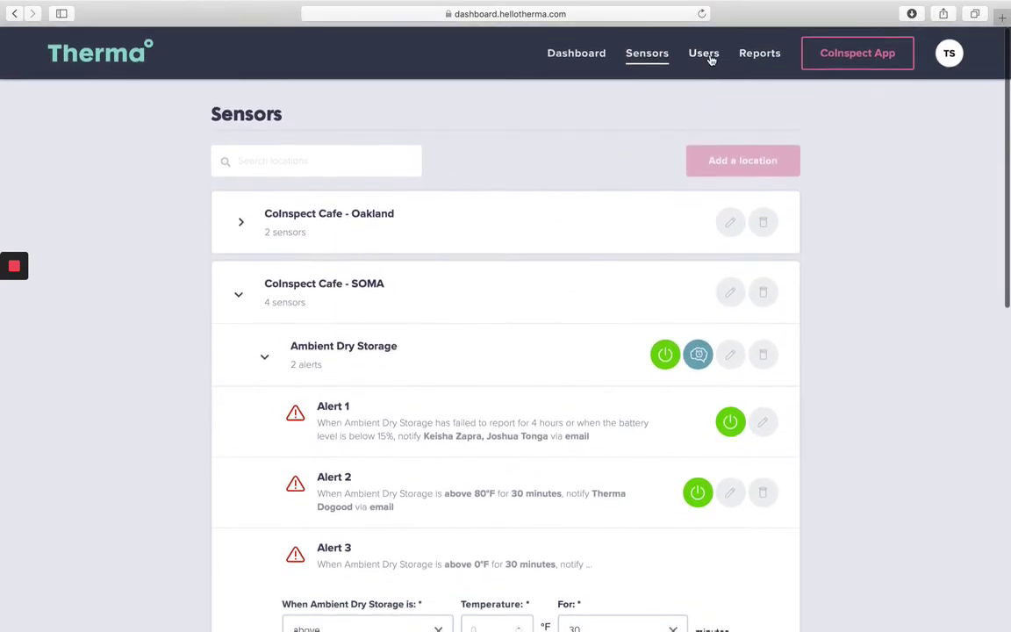
Switch to the Users page and scroll down to the list of admin users.
{"action": "left_click", "coordinate": [709, 58]}
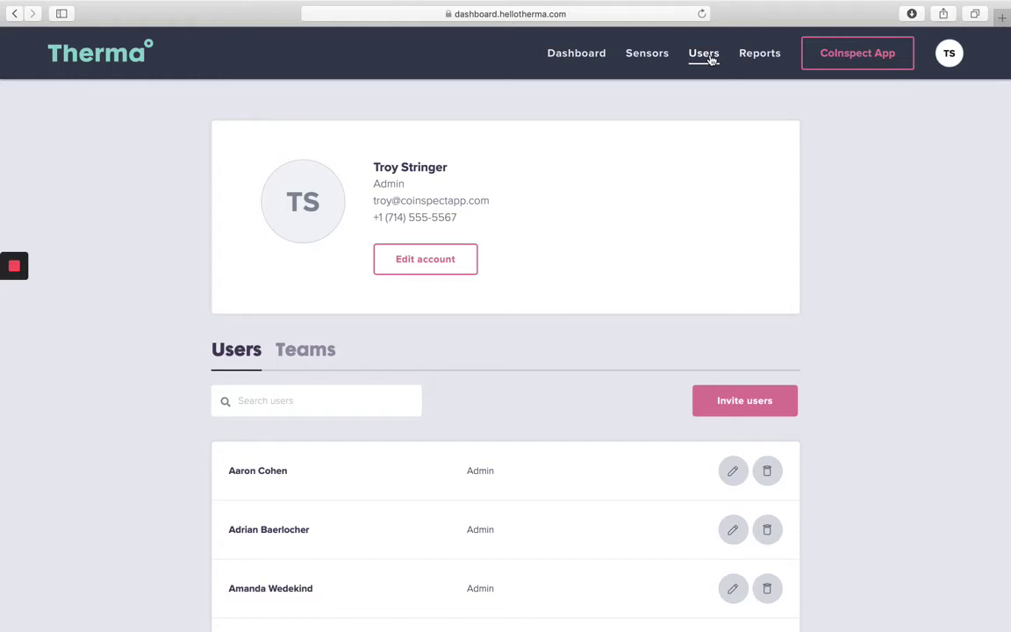
{"action": "scroll", "coordinate": [594, 327], "scroll_direction": "down", "scroll_amount": 2}
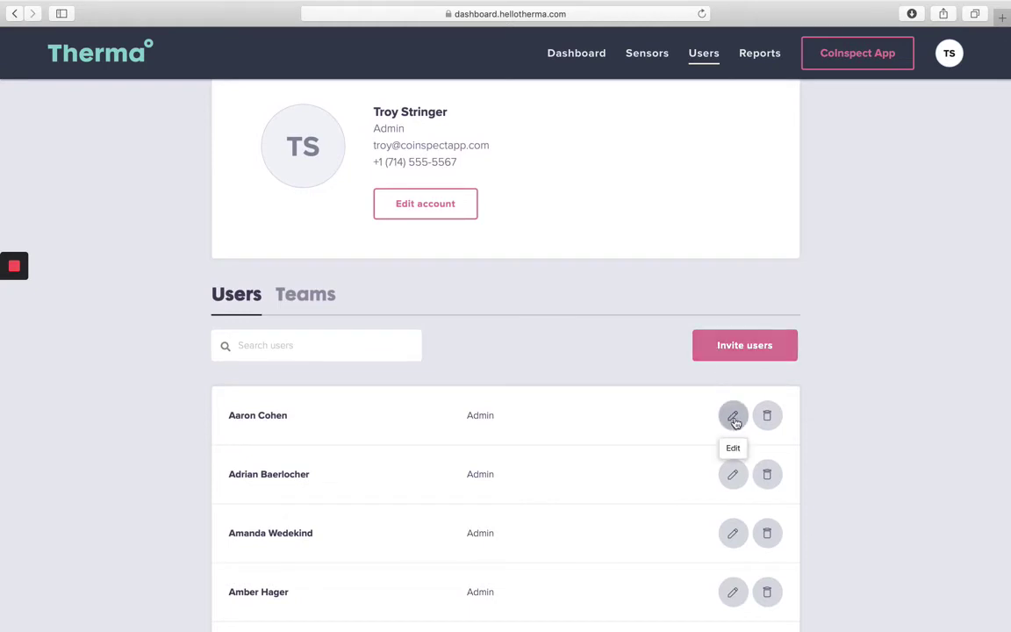
Open the invite form, try the SMS/Email and Admin options, then cancel without sending.
{"action": "left_click", "coordinate": [710, 348]}
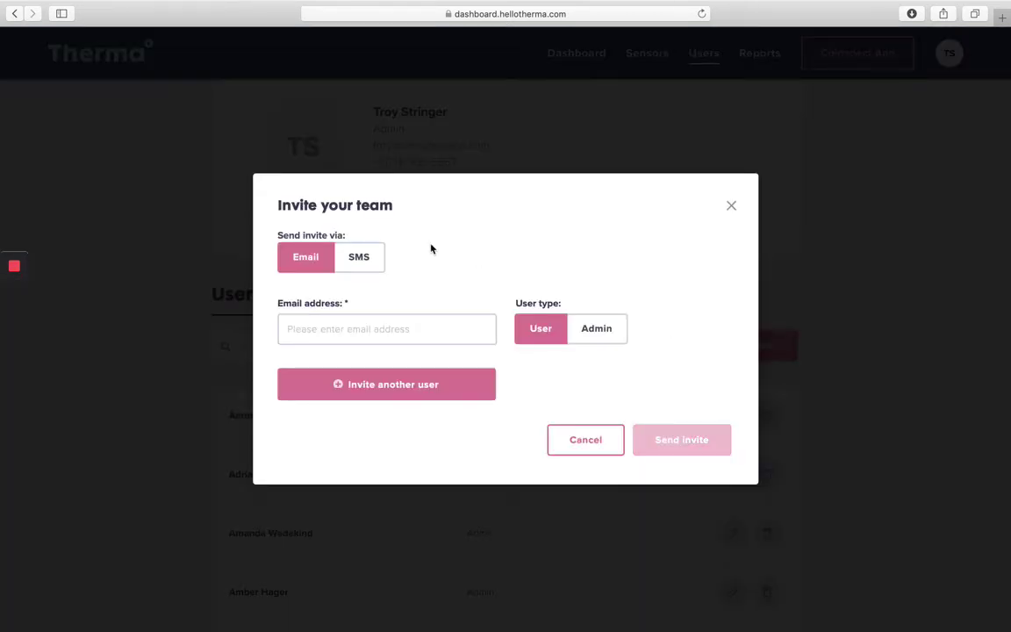
{"action": "left_click", "coordinate": [360, 258]}
{"action": "left_click", "coordinate": [304, 260]}
{"action": "left_click", "coordinate": [599, 332]}
{"action": "left_click", "coordinate": [586, 440]}
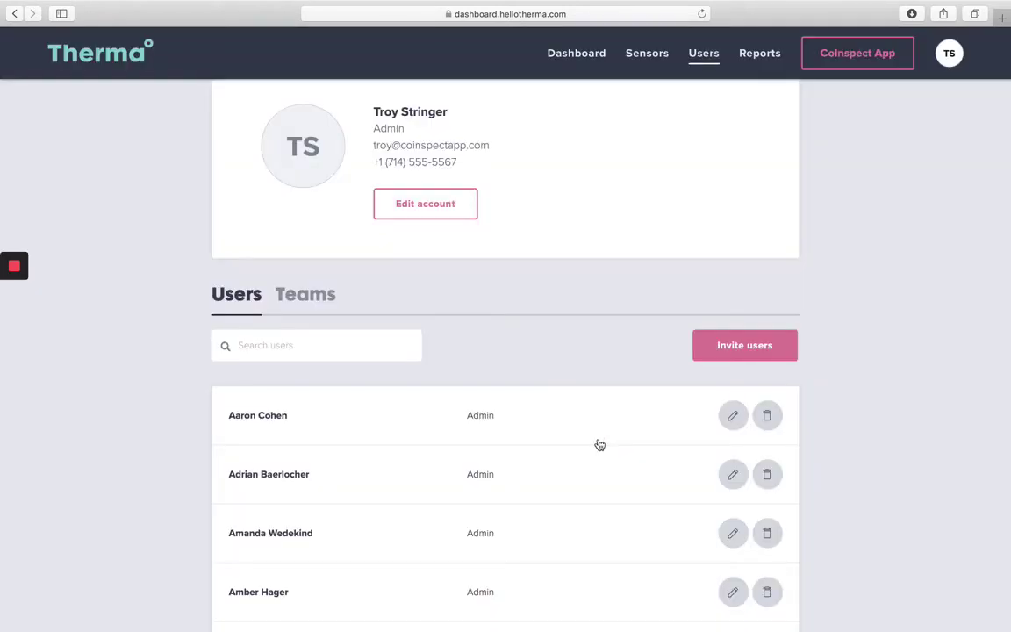
Open the User-role member's account details, close them unsaved, and return to the top.
{"action": "scroll", "coordinate": [643, 440], "scroll_direction": "down", "scroll_amount": 15}
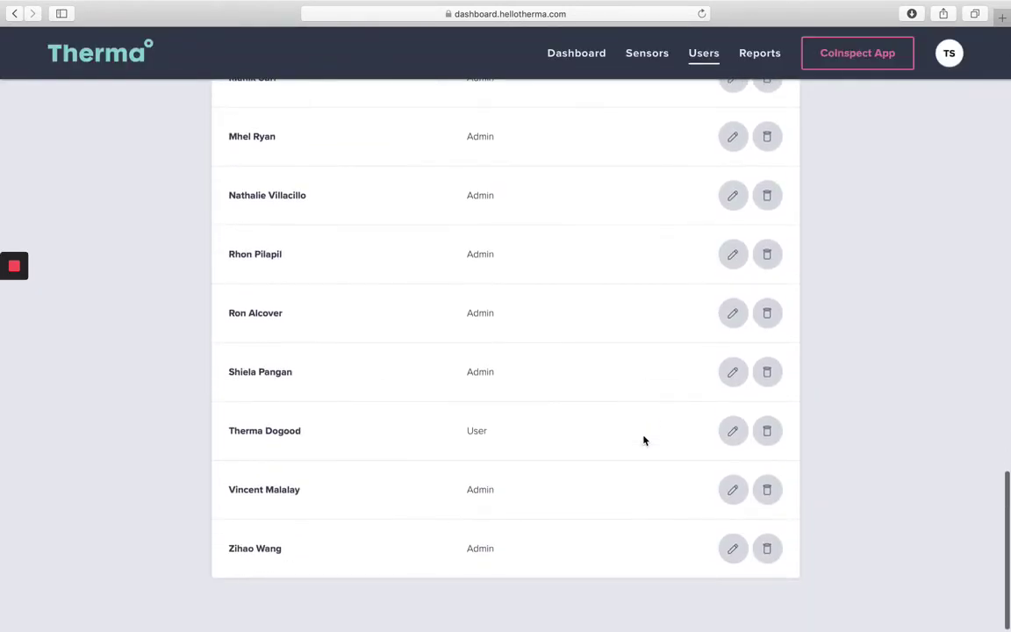
{"action": "left_click", "coordinate": [730, 433]}
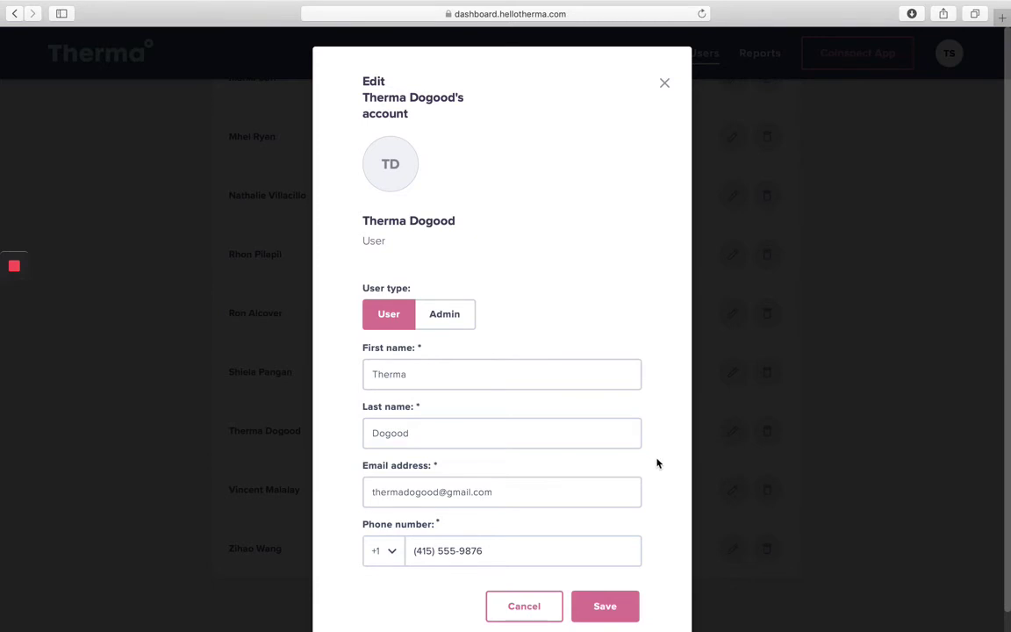
{"action": "left_click", "coordinate": [529, 606]}
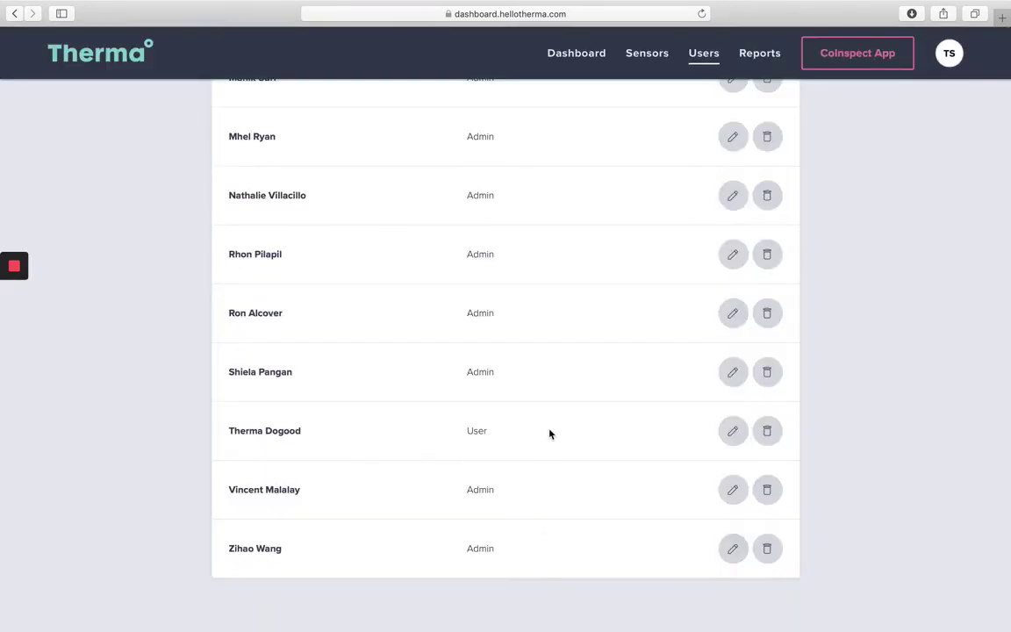
{"action": "scroll", "coordinate": [556, 414], "scroll_direction": "up", "scroll_amount": 5}
{"action": "scroll", "coordinate": [556, 413], "scroll_direction": "up", "scroll_amount": 20}
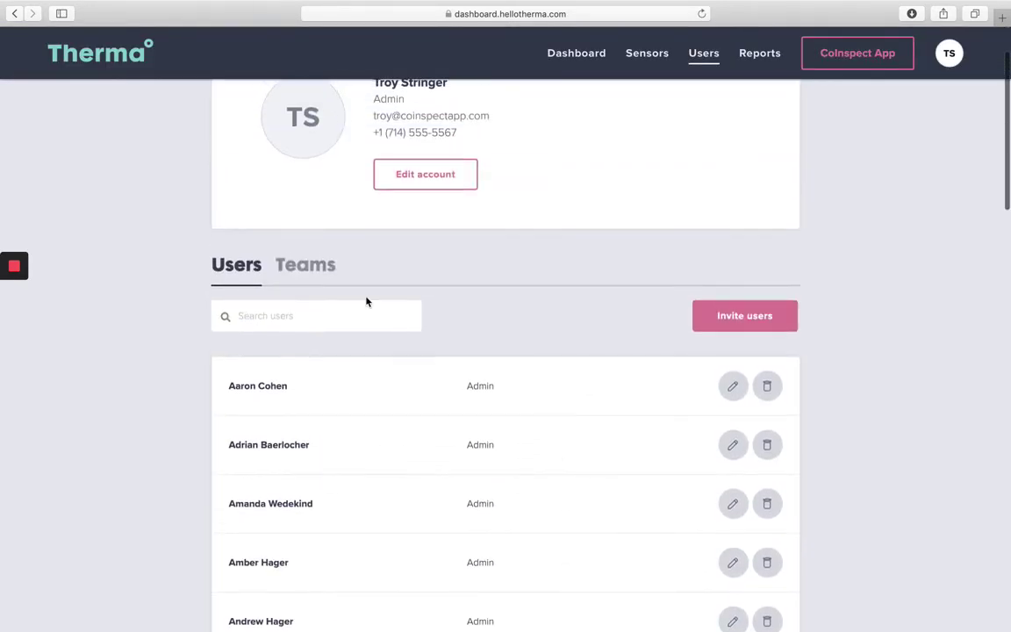
View the Teams list, then open the Reports page showing the five reports.
{"action": "left_click", "coordinate": [309, 268]}
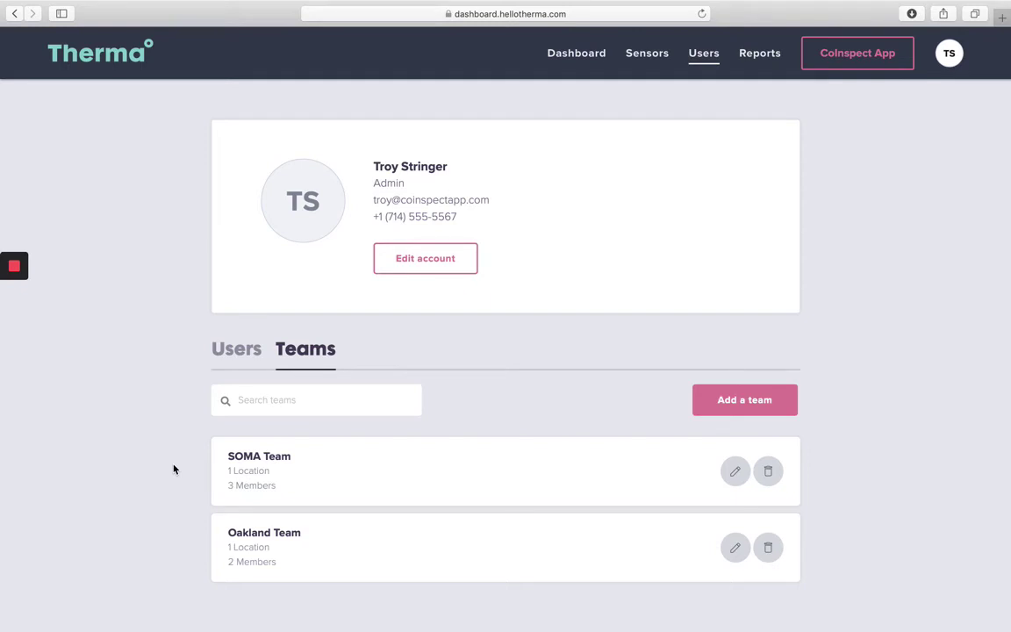
{"action": "left_click", "coordinate": [762, 57]}
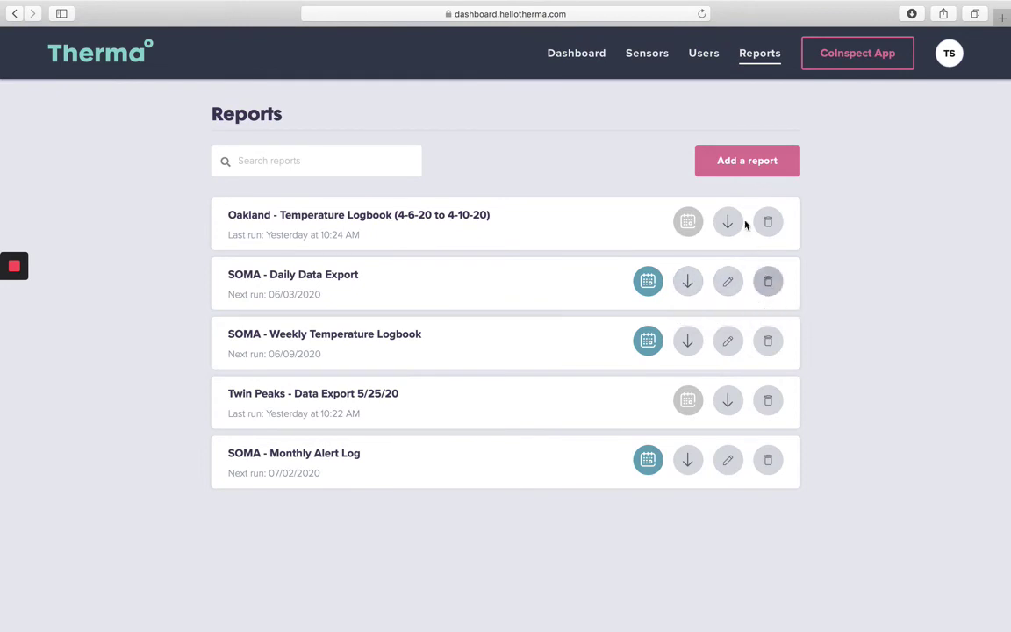
{"action": "left_click", "coordinate": [709, 165]}
{"action": "scroll", "coordinate": [470, 343], "scroll_direction": "down", "scroll_amount": 4}
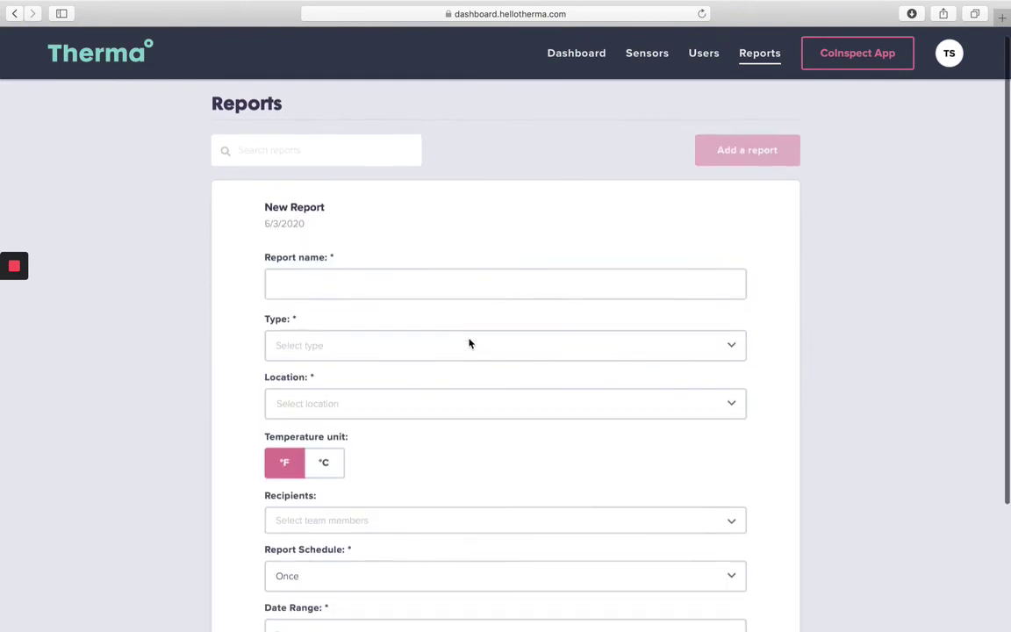
{"action": "left_click", "coordinate": [361, 432]}
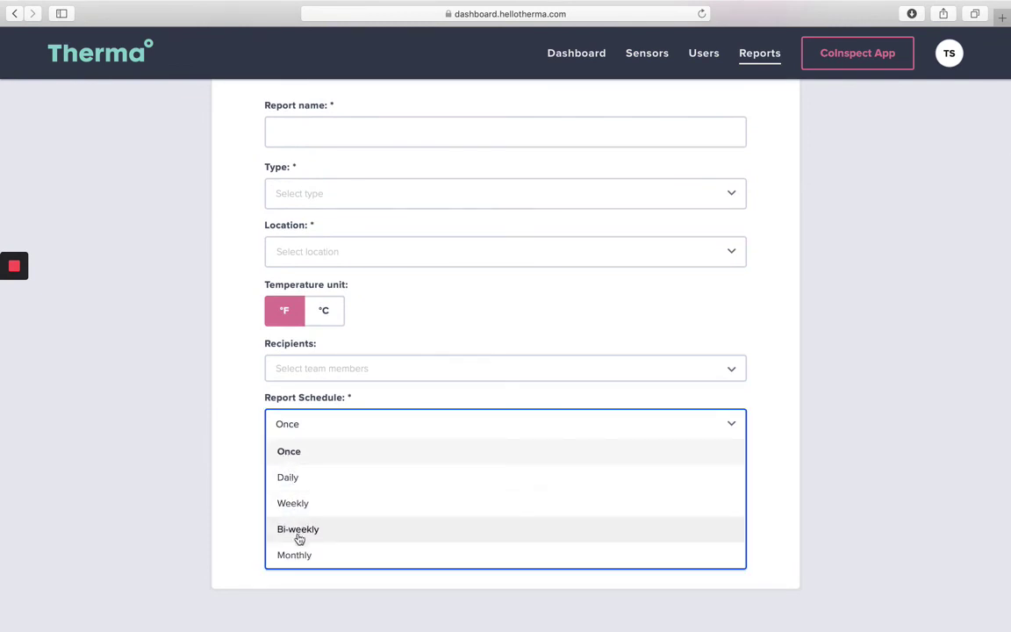
{"action": "left_click", "coordinate": [236, 422]}
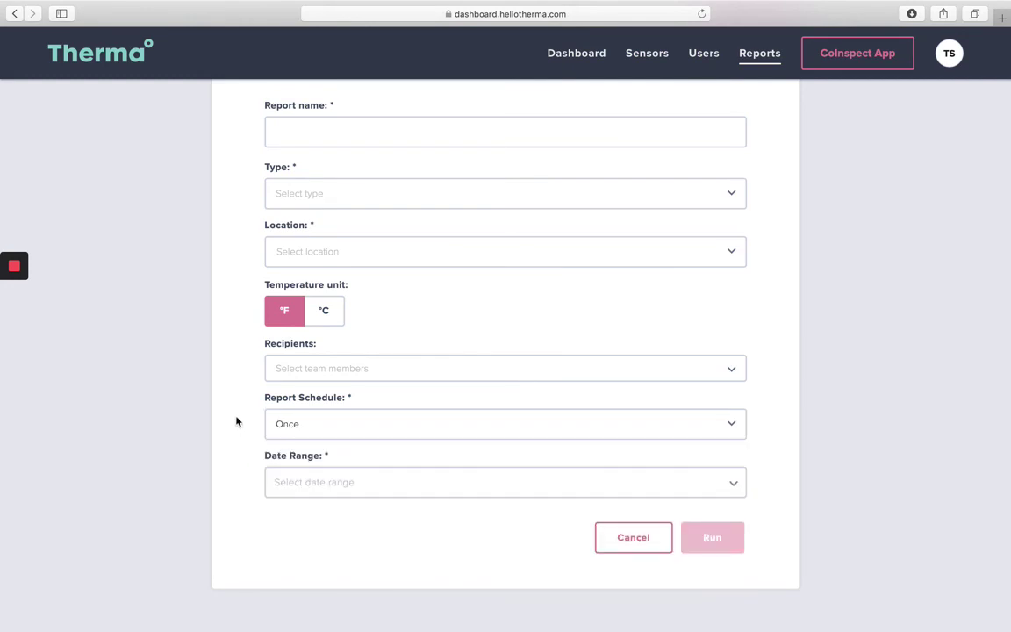
{"action": "left_click", "coordinate": [334, 376]}
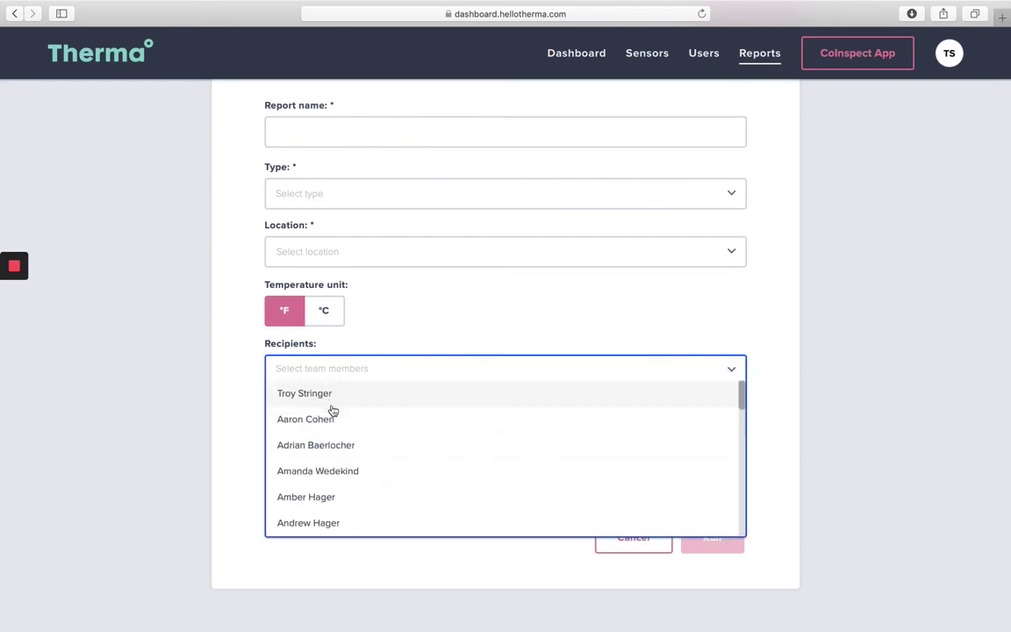
{"action": "left_click", "coordinate": [247, 385]}
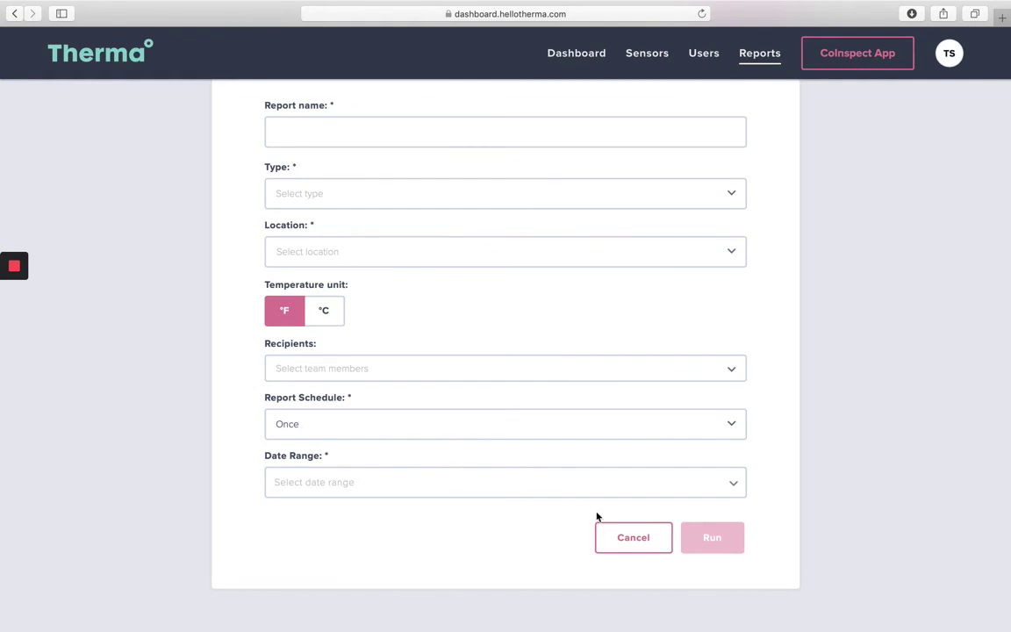
{"action": "left_click", "coordinate": [630, 538]}
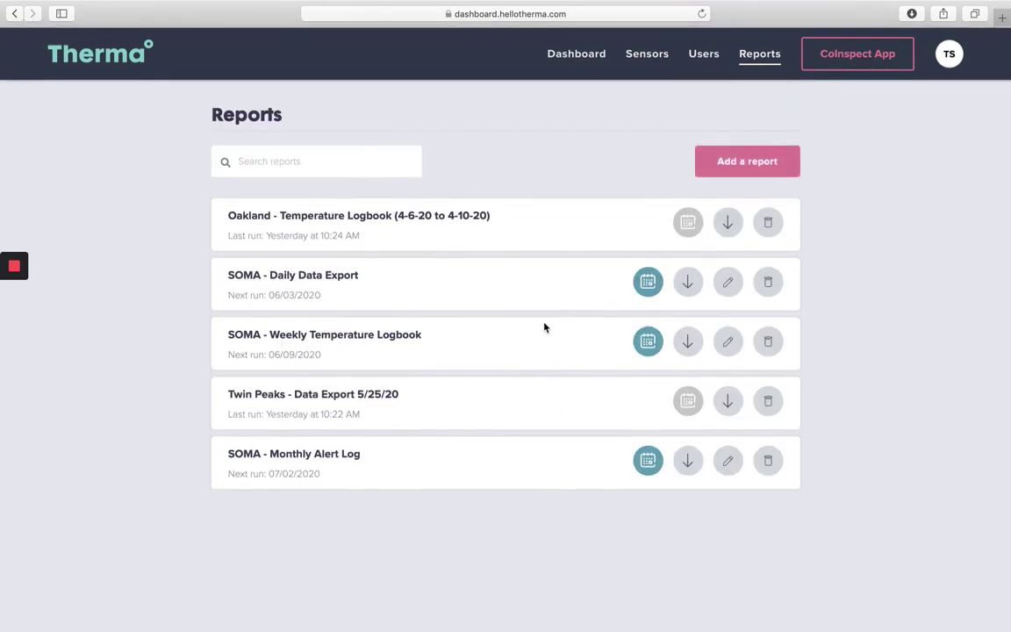
Return to the main Dashboard page with its temperature chart and alert counts.
{"action": "left_click", "coordinate": [575, 56]}
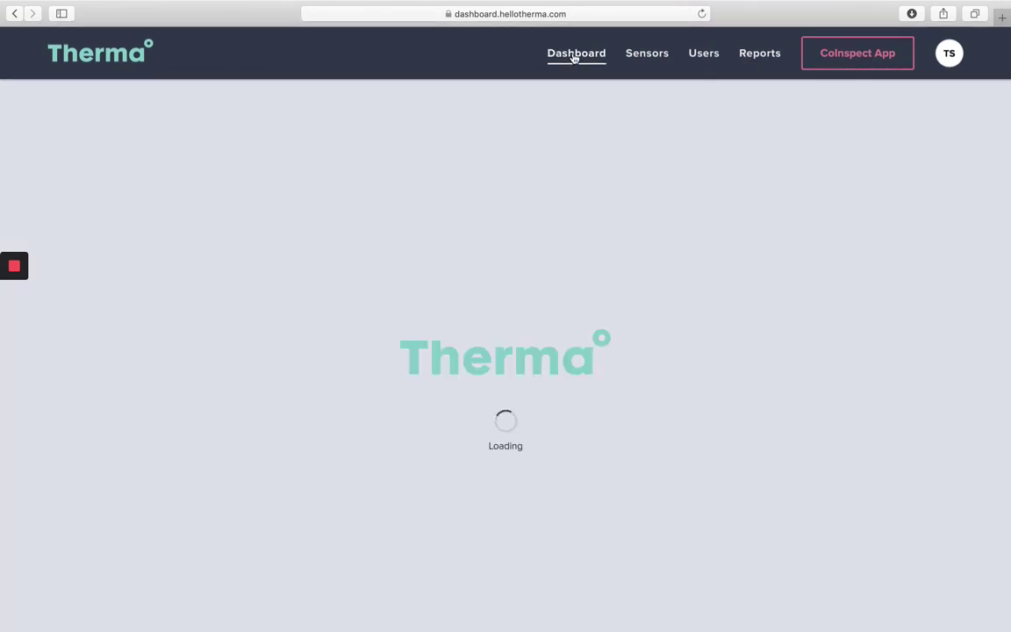